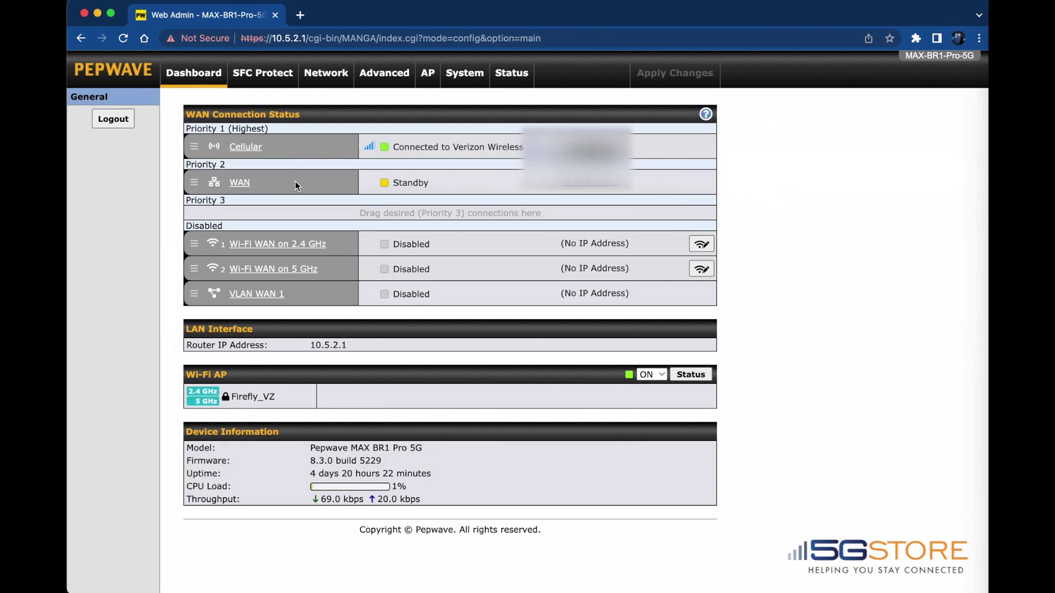
Drag the WAN row from Priority 2 into Priority 1, beneath Cellular.
drag(191, 183, 192, 168)
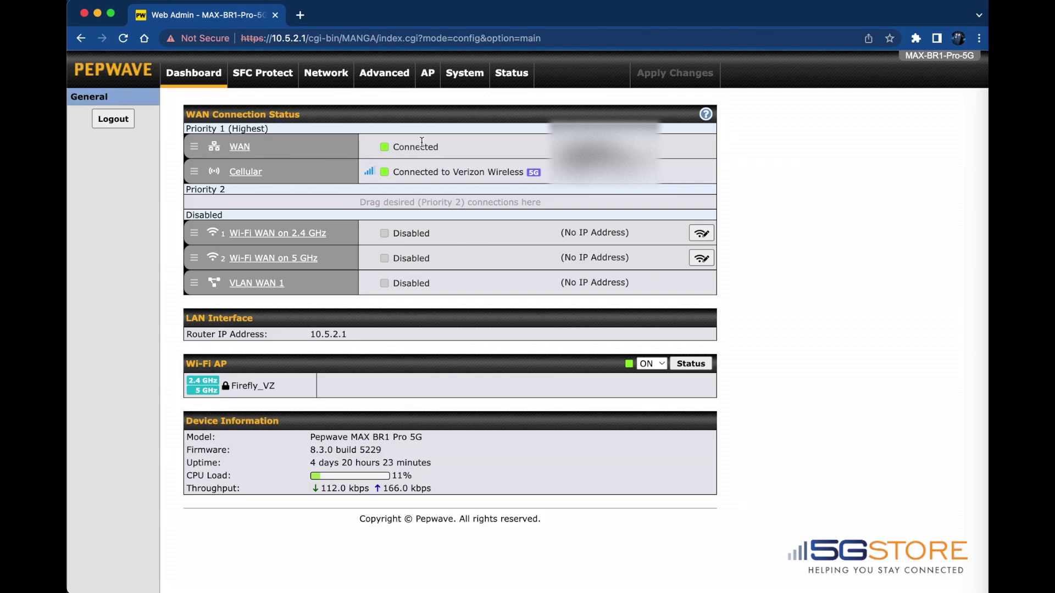
Add an SFC Protect Client Mode connection with the location set to Automatic.
click(264, 77)
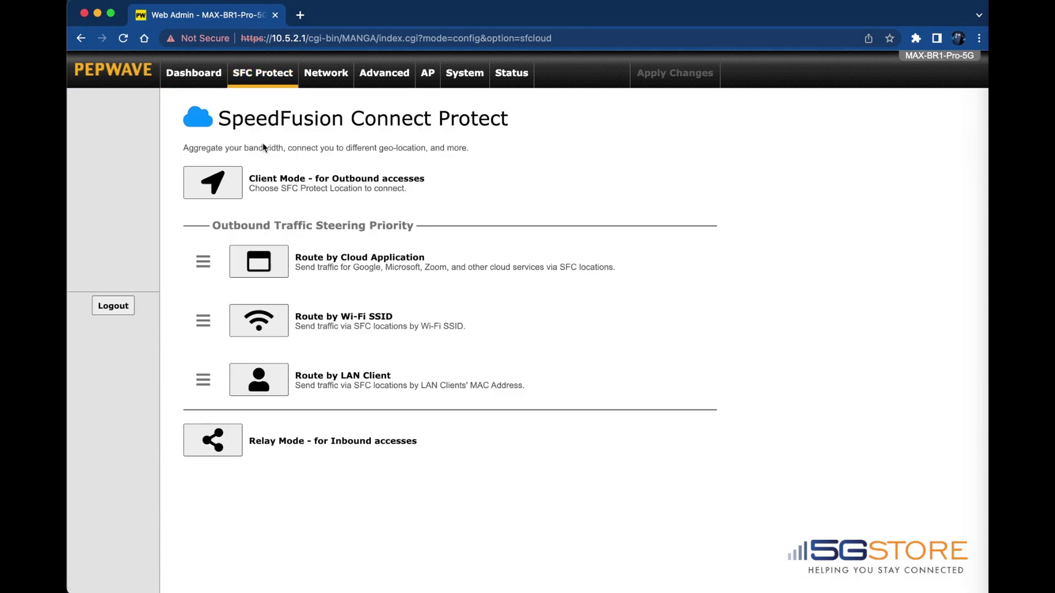
click(215, 190)
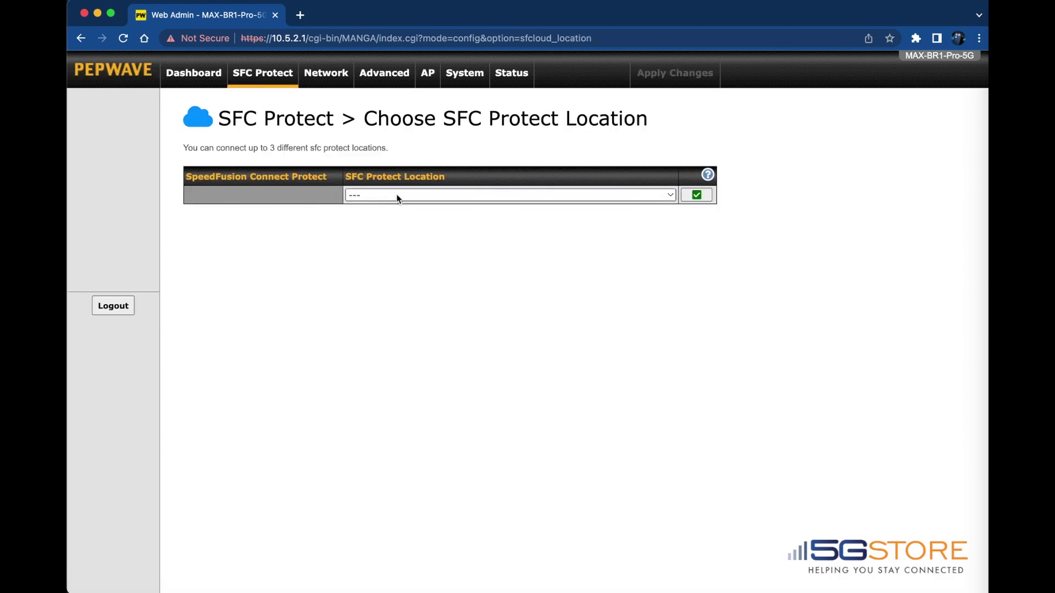
click(397, 195)
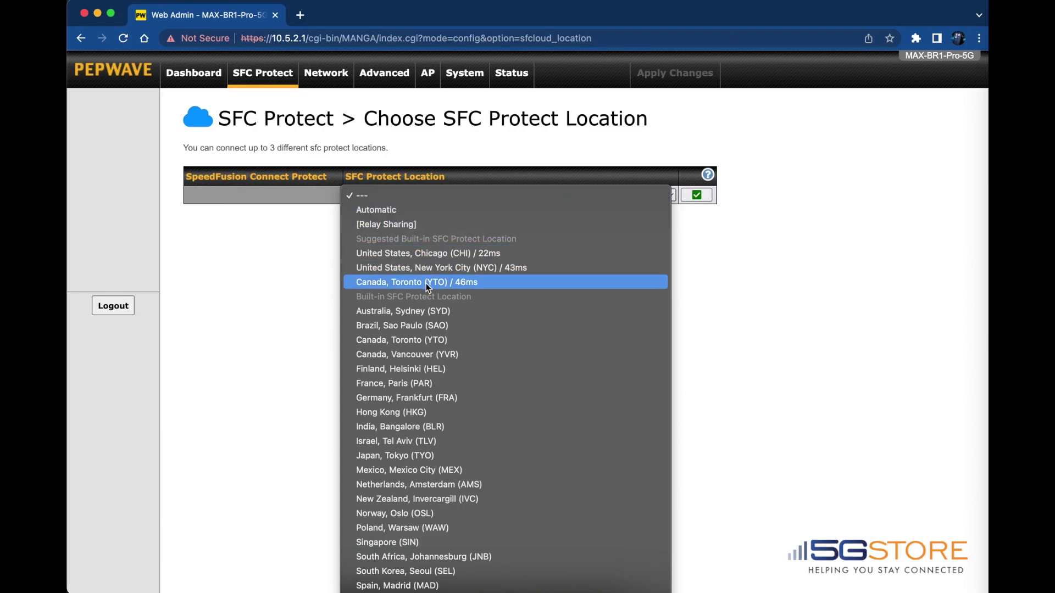
click(422, 209)
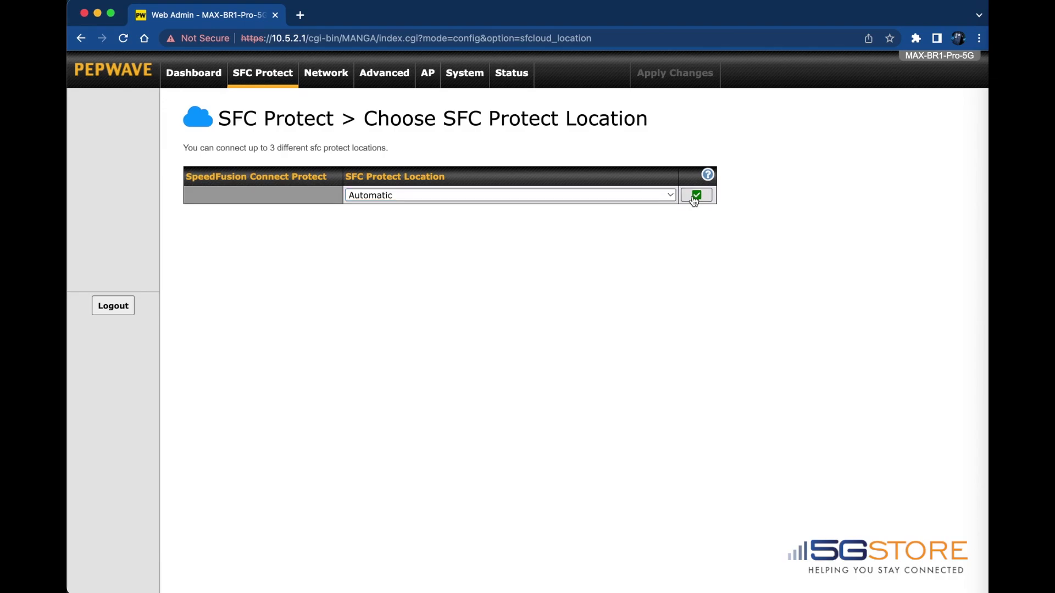
click(695, 196)
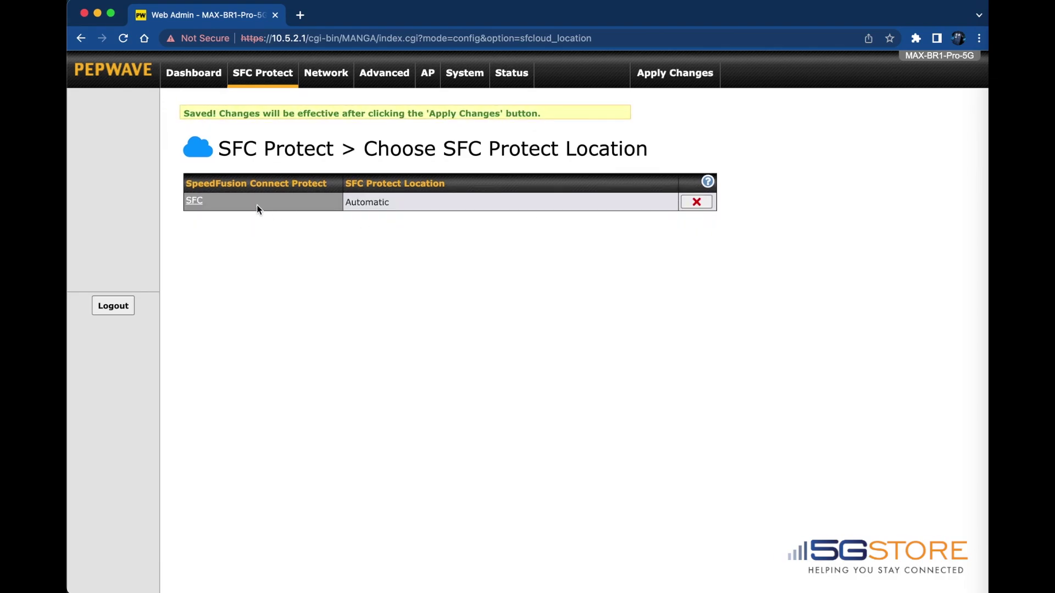
Name the SFC profile's tunnel 'Bonding' and save the profile.
click(196, 201)
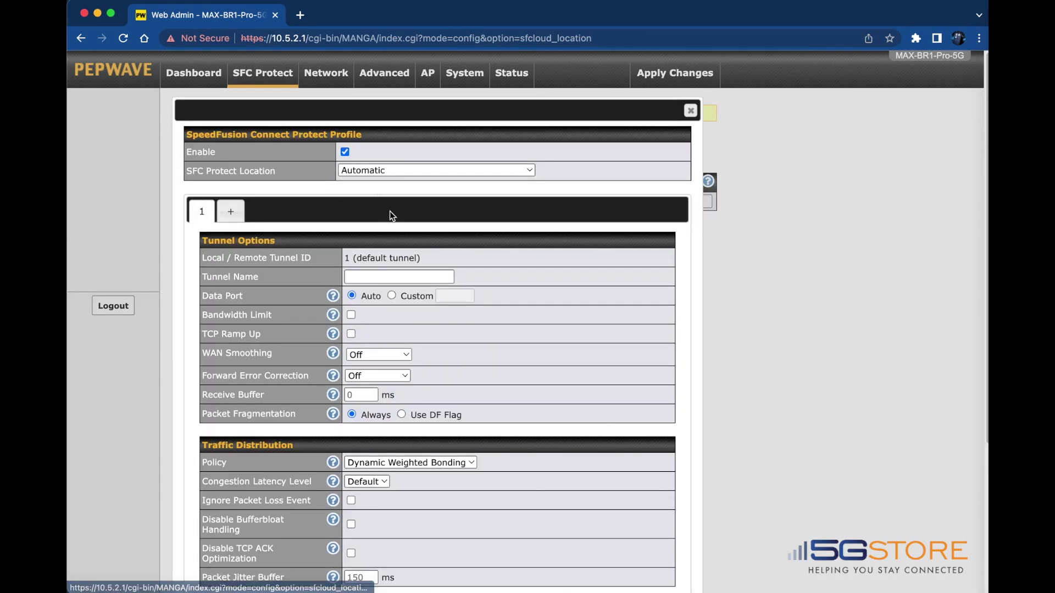
click(373, 277)
text(Bonding)
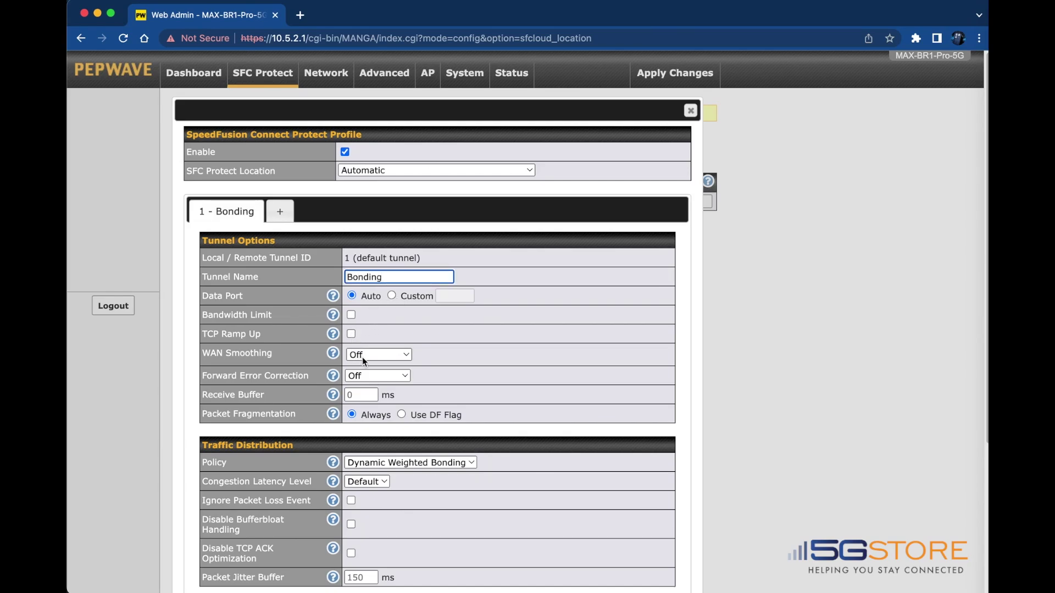
scroll(311, 388, down, 3)
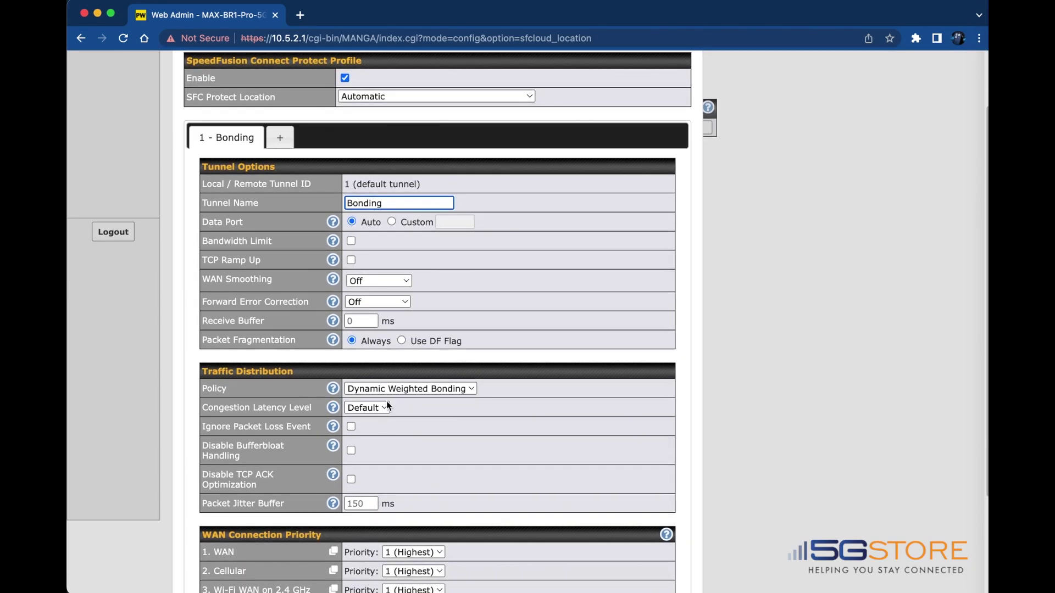
scroll(347, 433, down, 5)
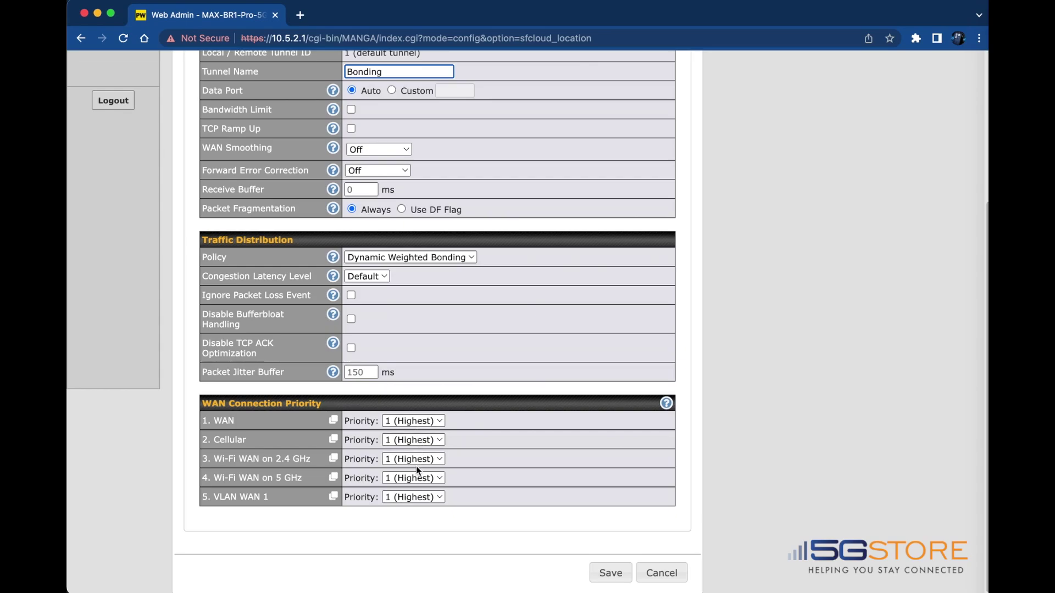
click(609, 573)
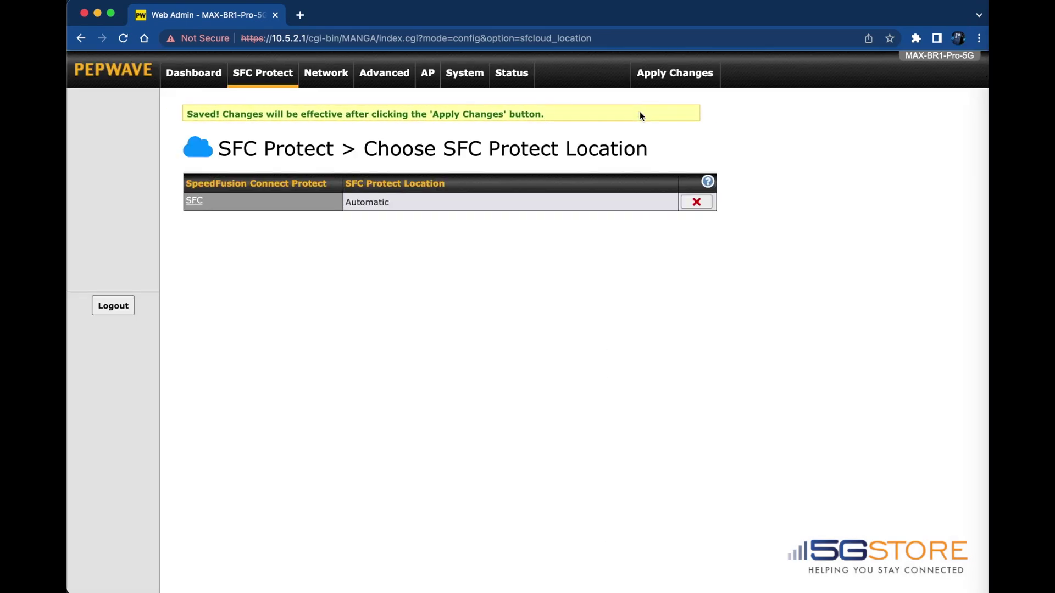
Apply and confirm the pending changes, returning to the SpeedFusion Connect Protect page.
click(667, 77)
click(667, 76)
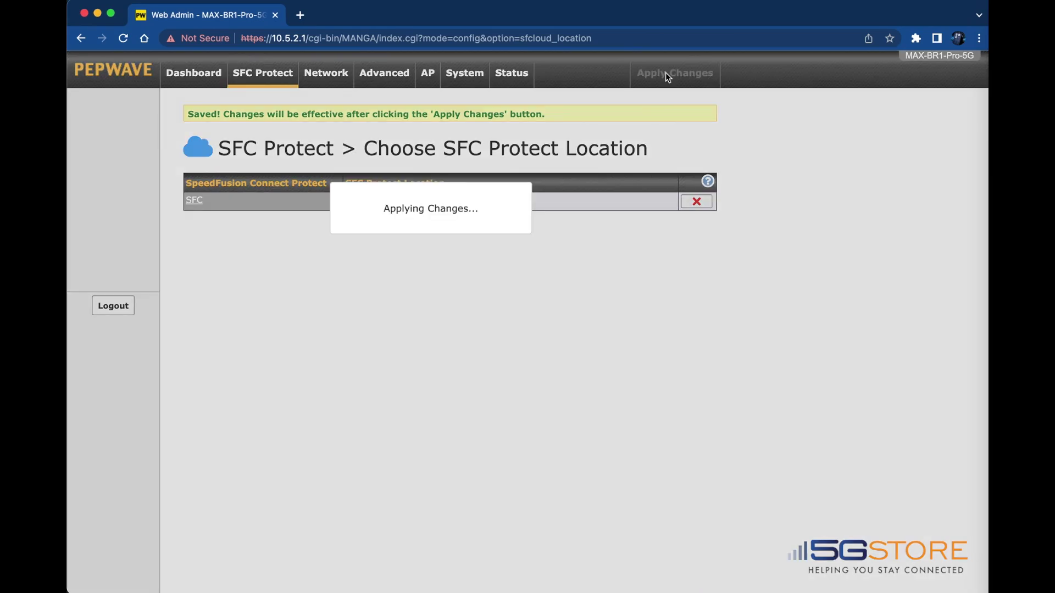
click(269, 84)
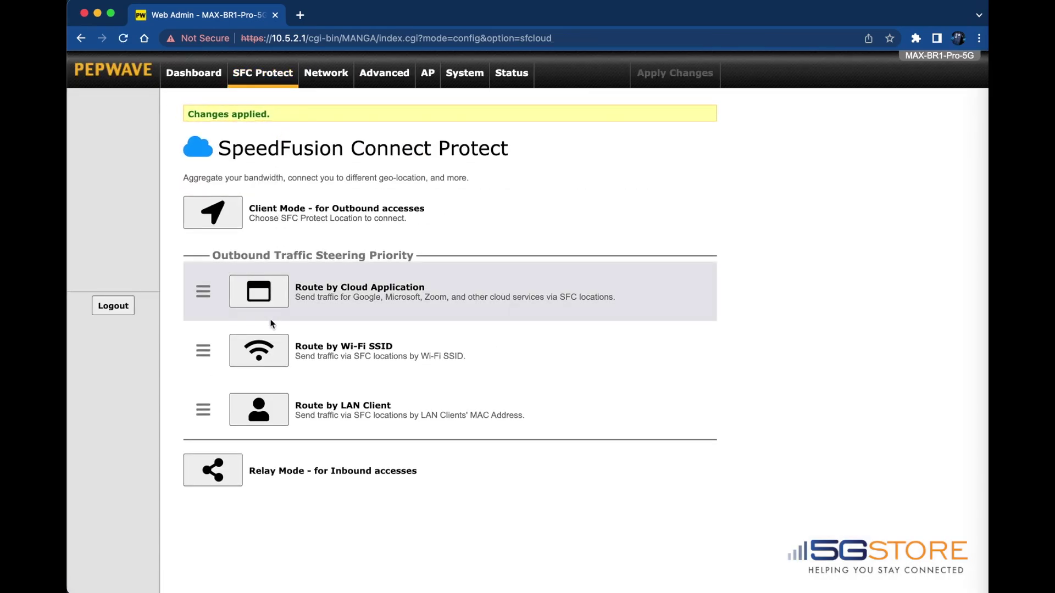
Link the Firefly_VZ Wi-Fi SSID to SFC Protect, save, and apply the change.
click(259, 351)
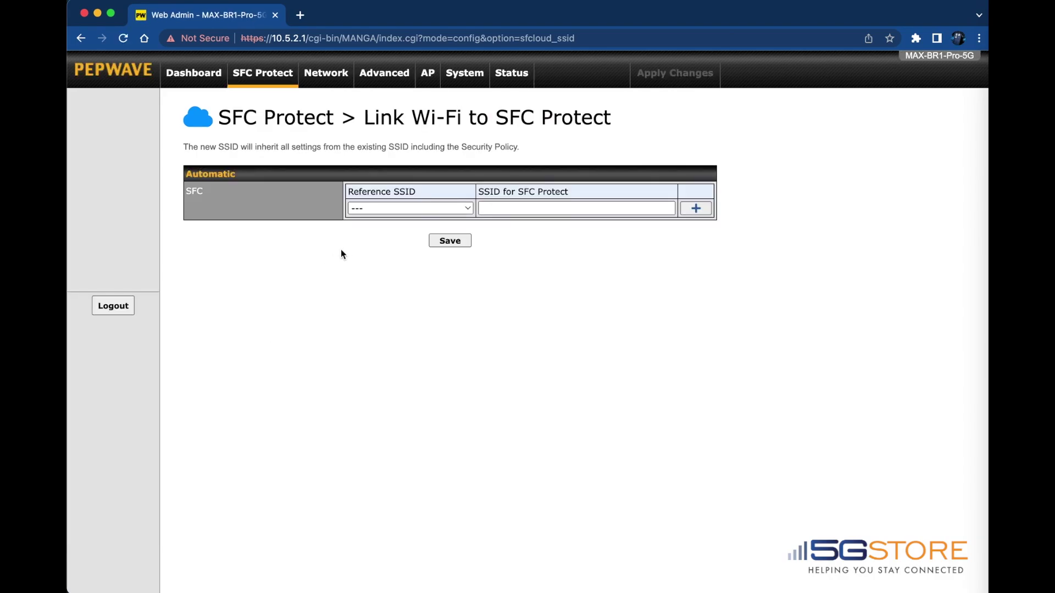
click(433, 209)
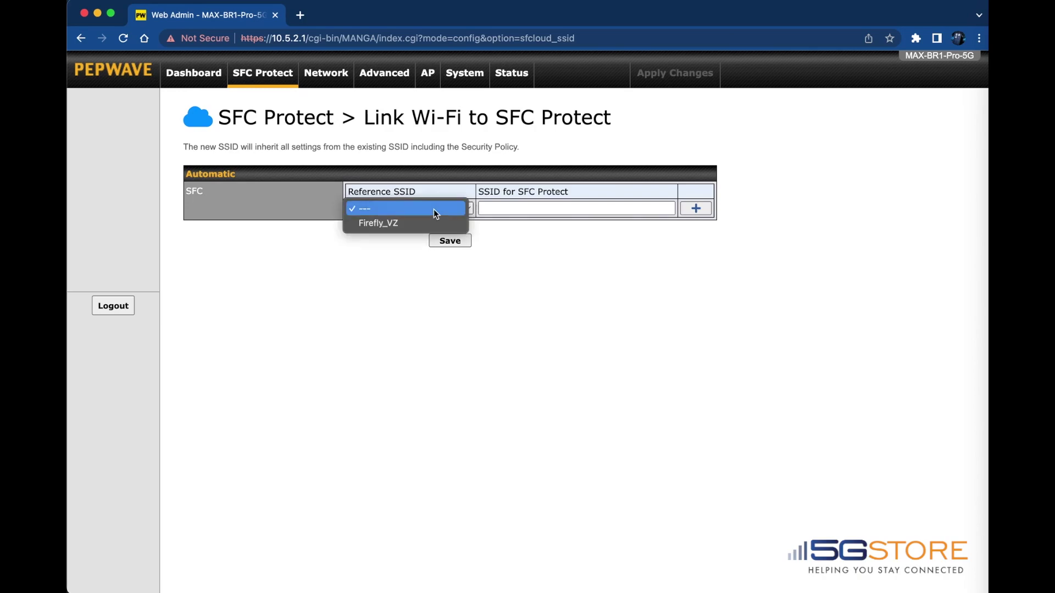
click(378, 223)
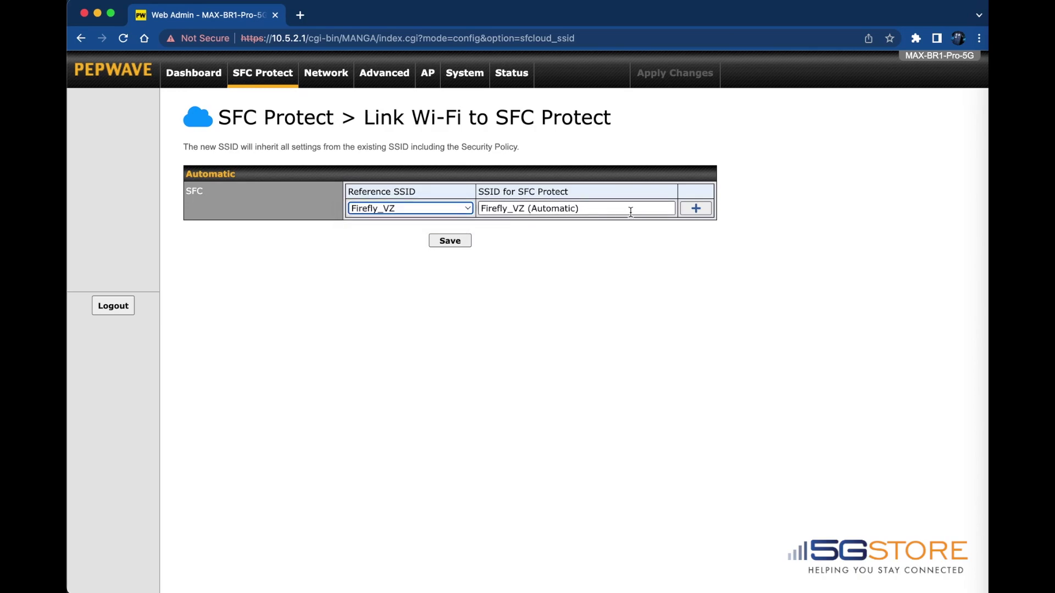
click(449, 246)
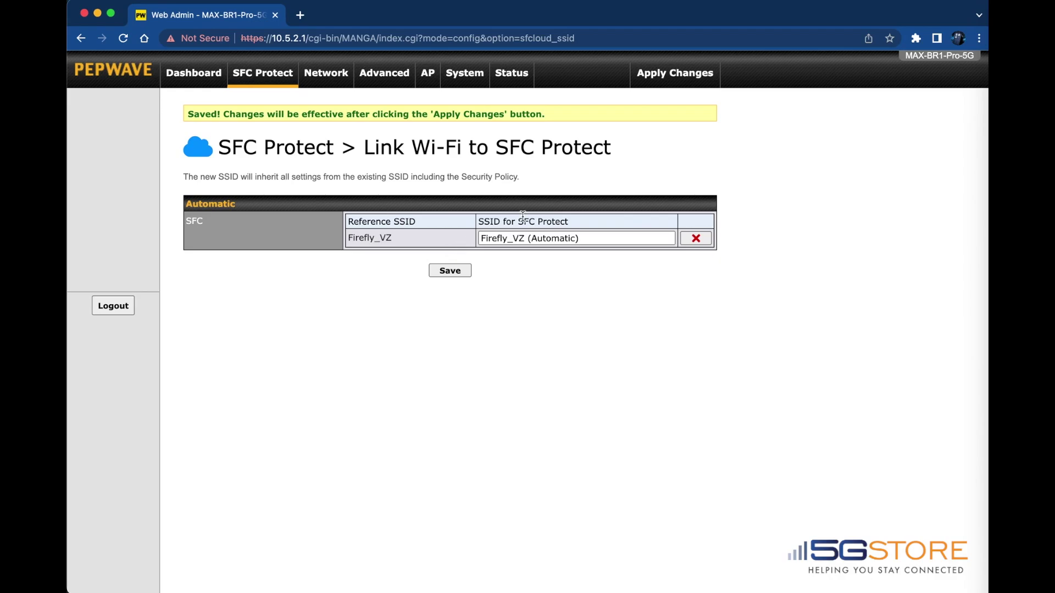
click(681, 87)
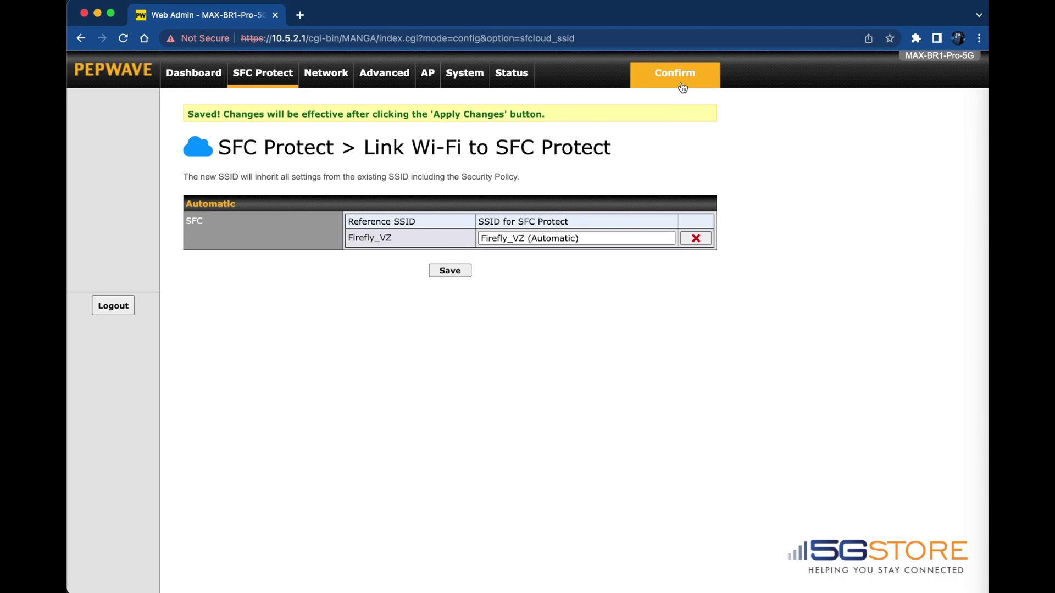
click(682, 86)
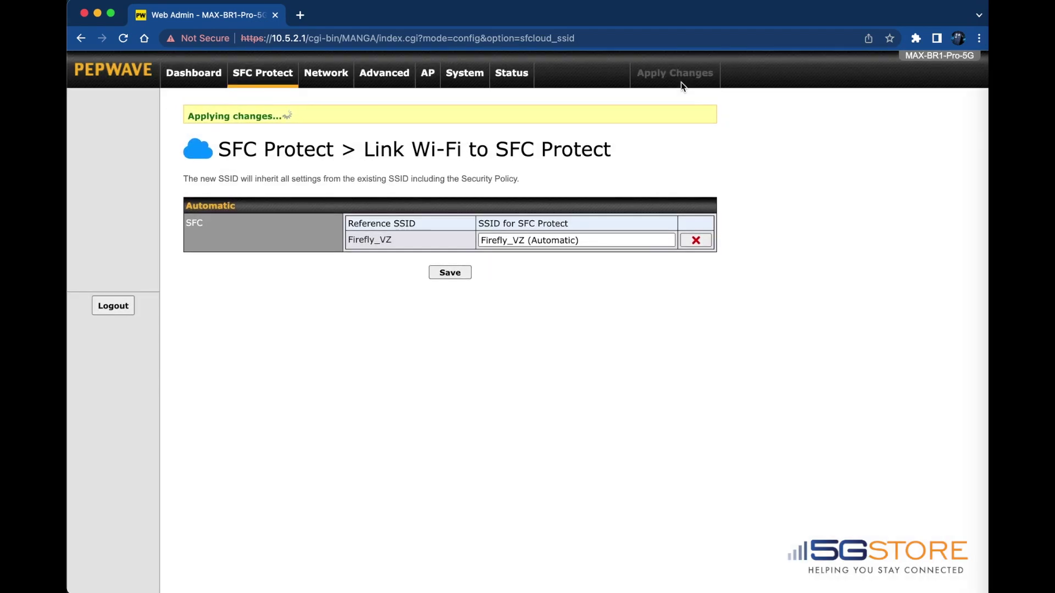
click(207, 77)
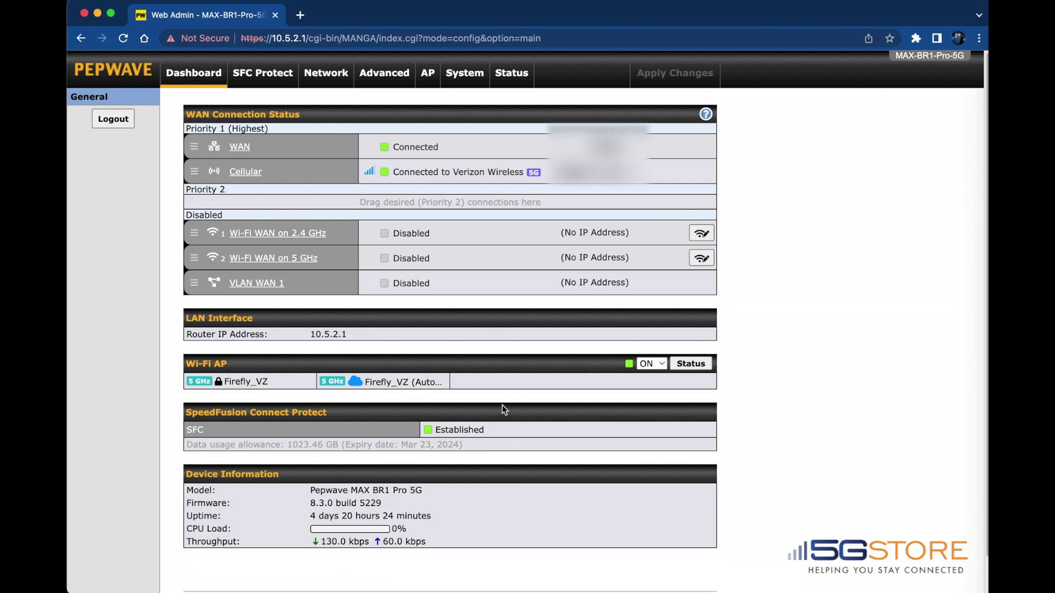
After checking the dashboard shows SFC Established, switch to the SFC Protect page.
click(279, 72)
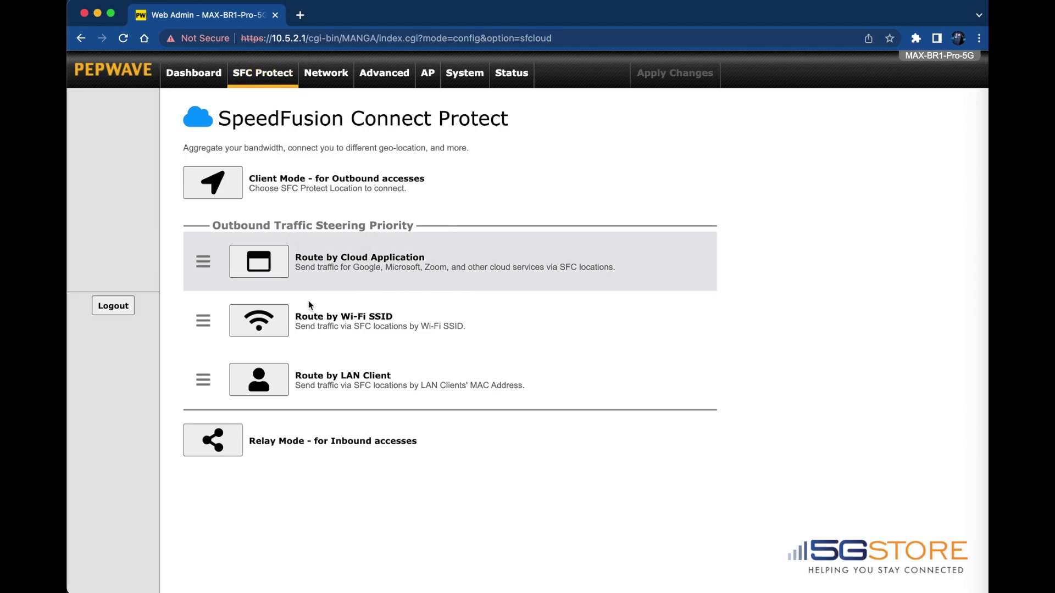
Make EZ-22B (10.5.2.22) the only LAN client routed through SFC Protect, then save and apply.
click(262, 382)
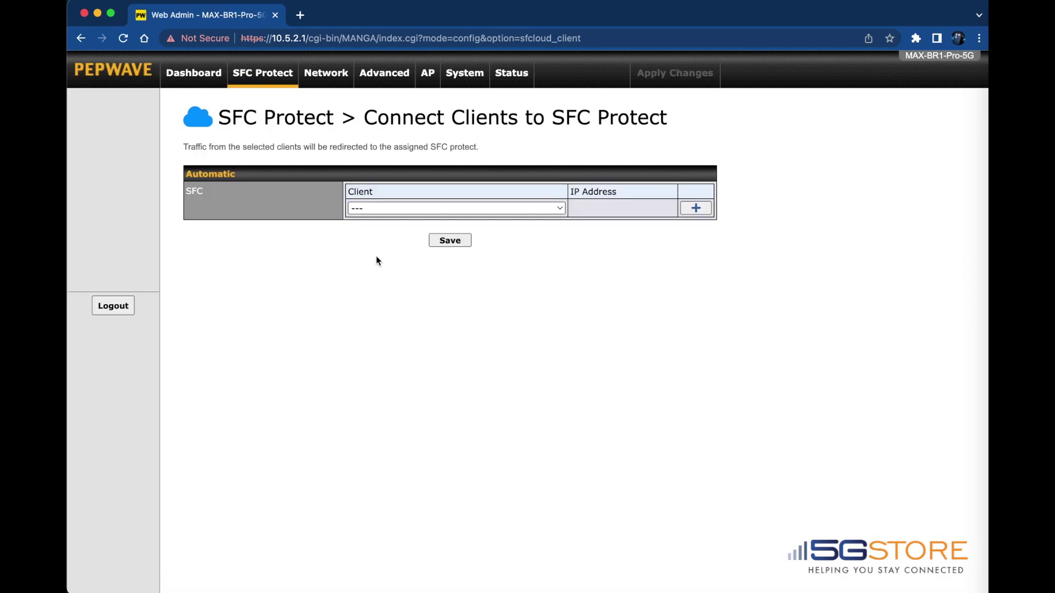
click(415, 209)
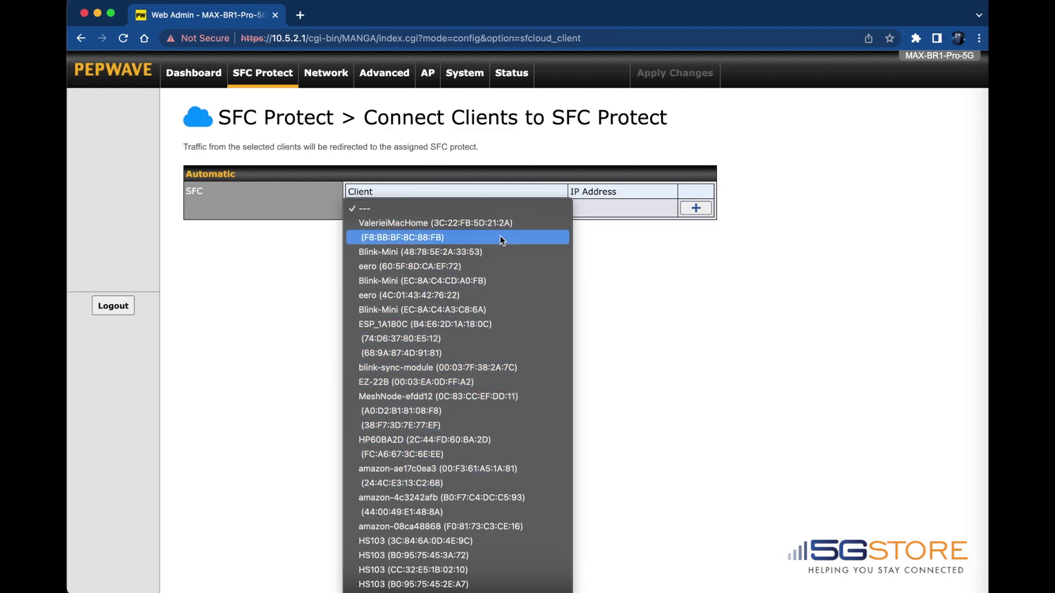
click(484, 382)
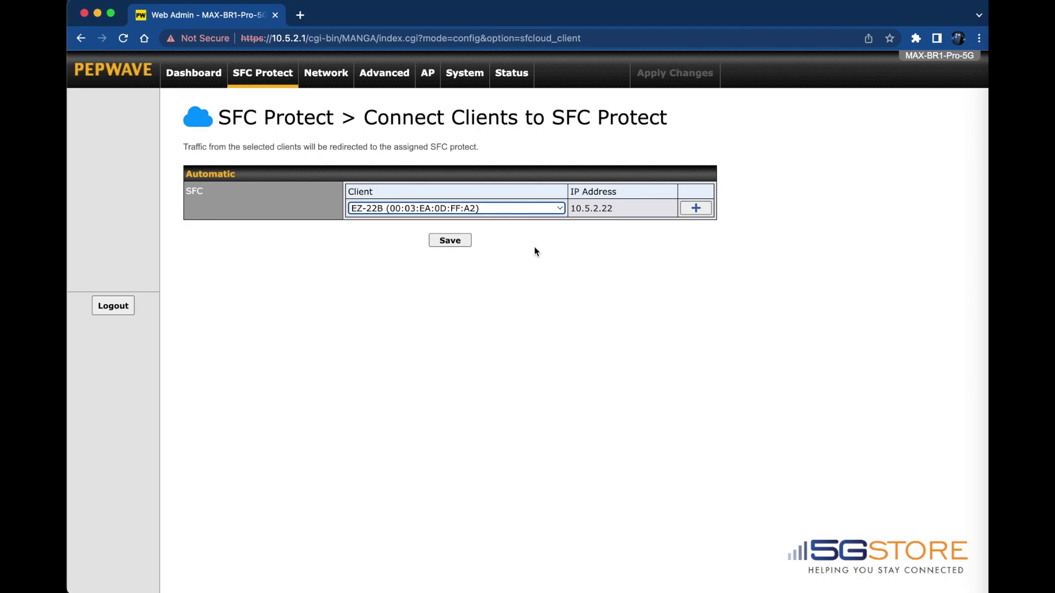
click(696, 211)
click(527, 225)
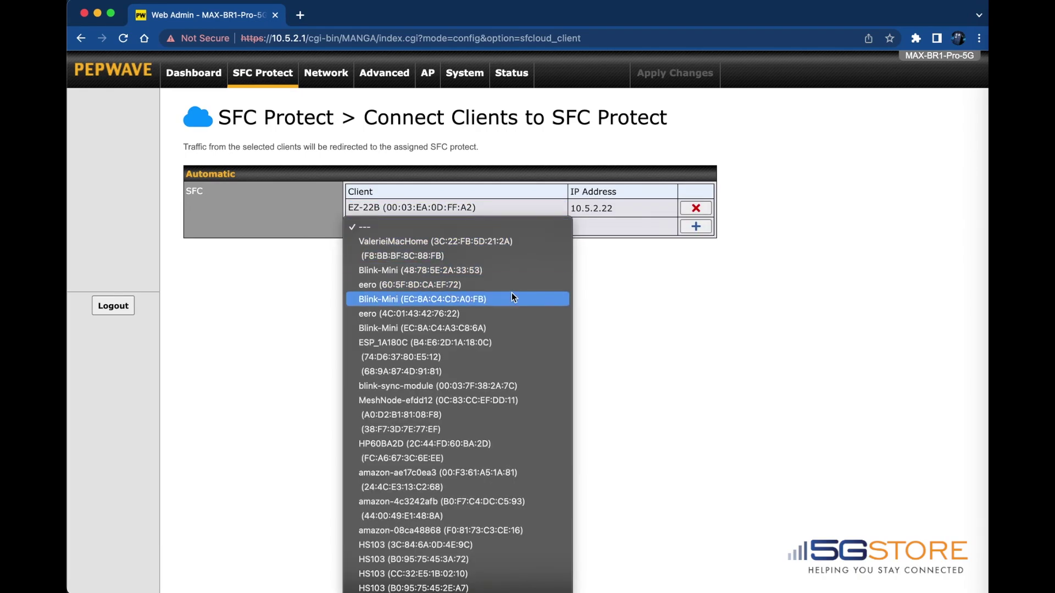
click(518, 259)
click(699, 225)
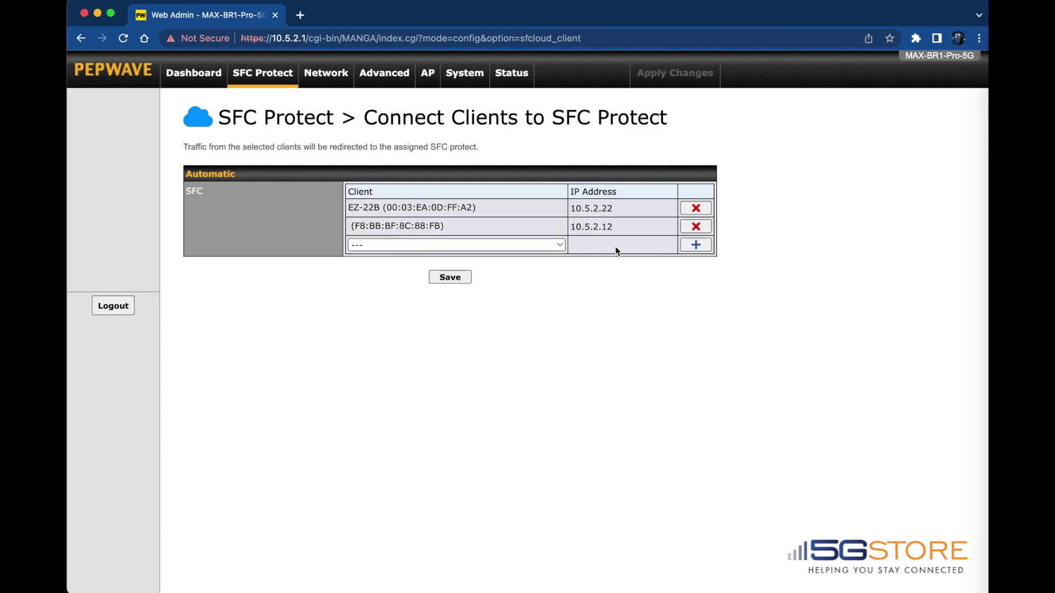
click(692, 227)
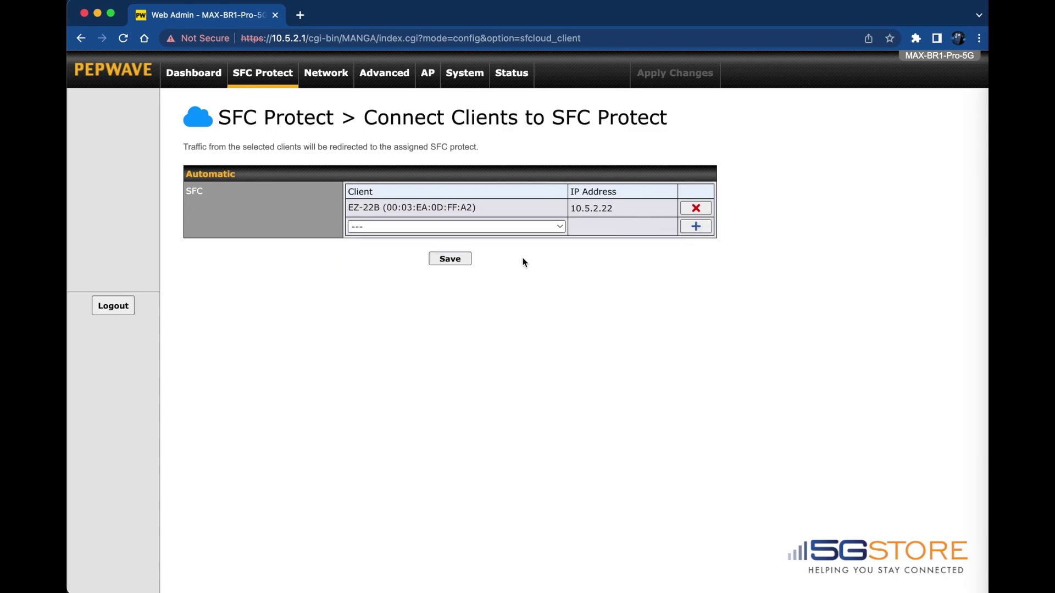
click(461, 260)
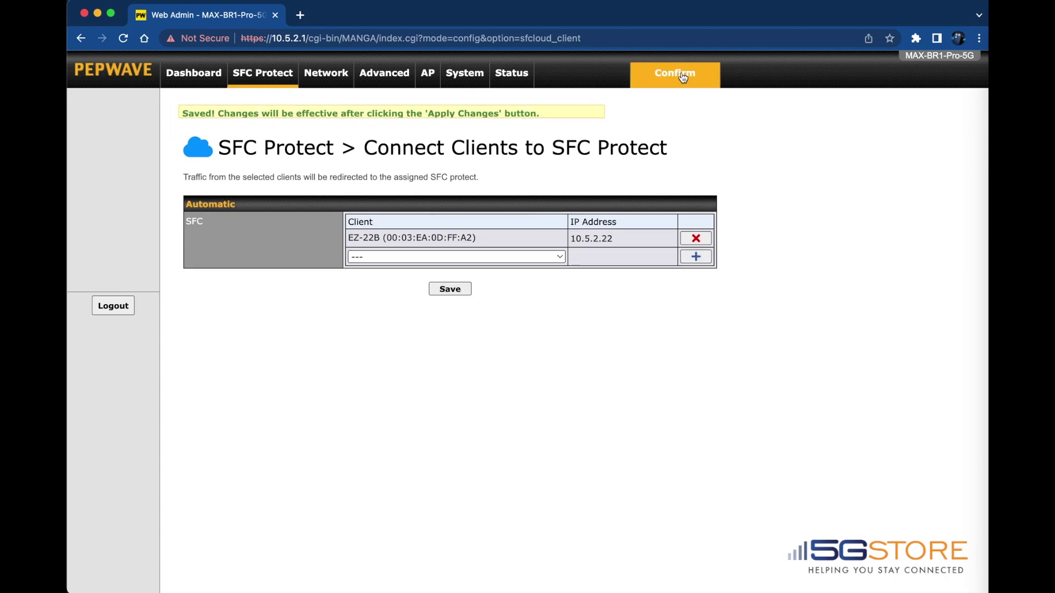
click(682, 73)
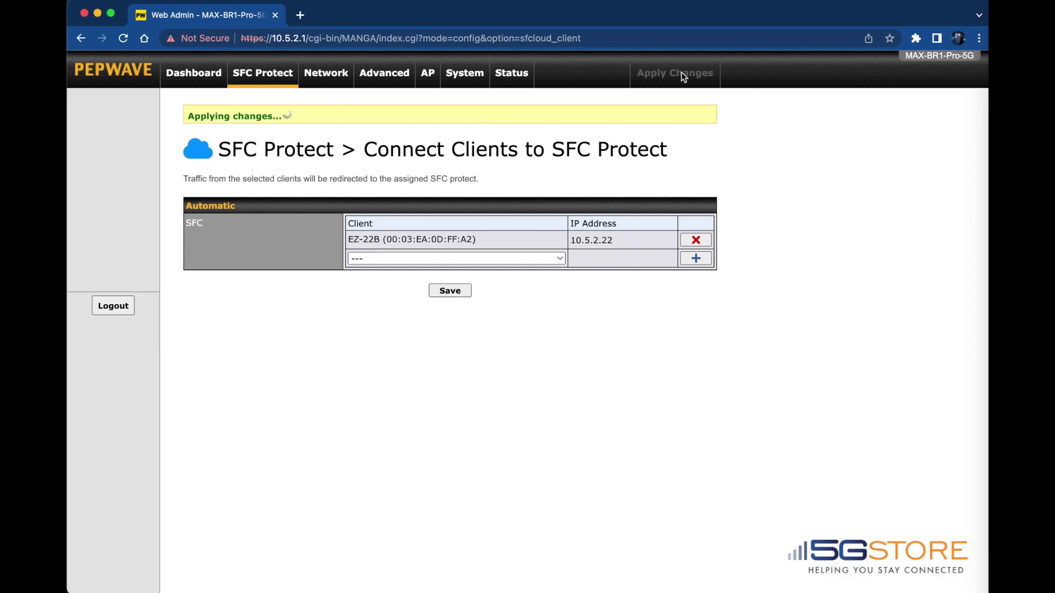
Add an outbound policy rule named All_Connections_Bonded with destination Any.
click(384, 73)
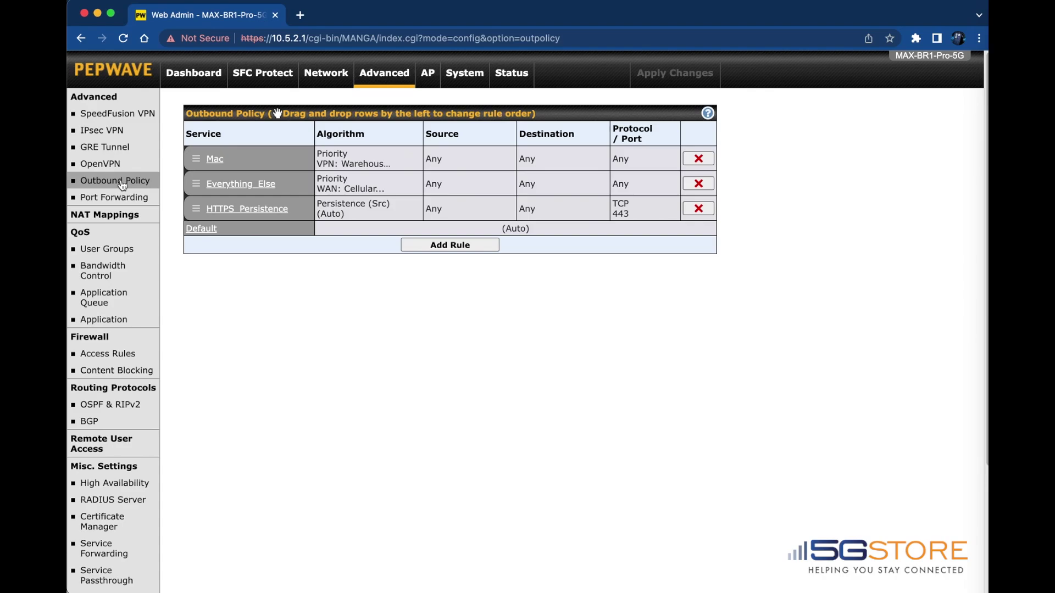
click(441, 246)
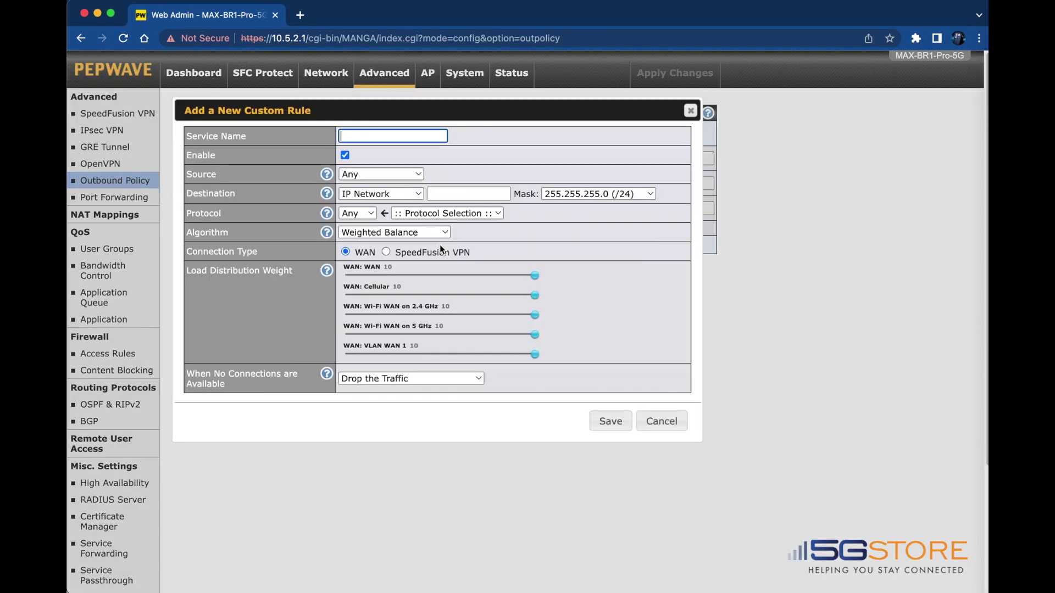
text(All_Connections_Bonded)
click(362, 193)
click(363, 161)
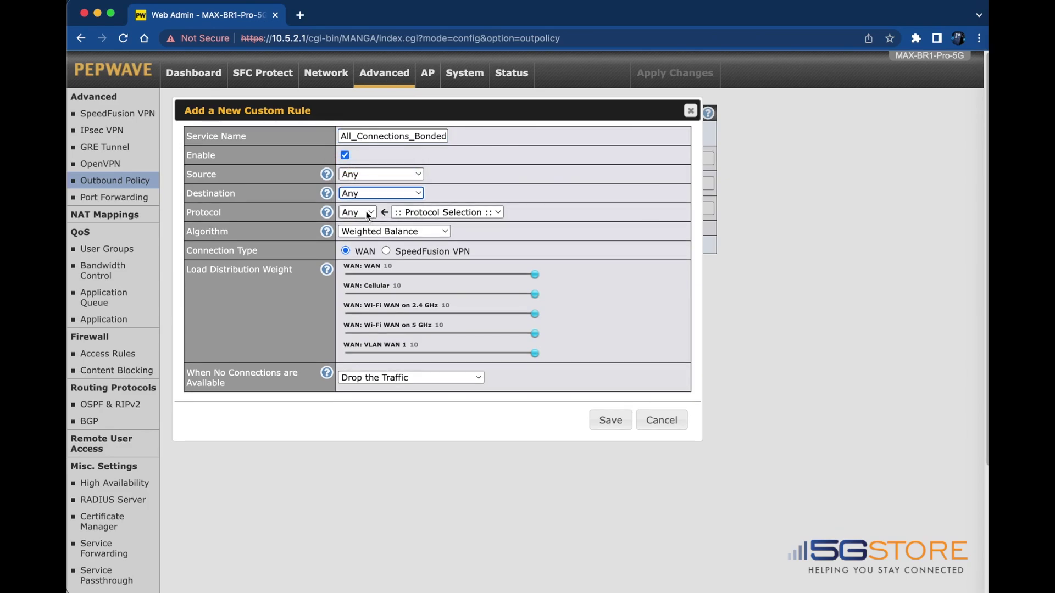
click(366, 233)
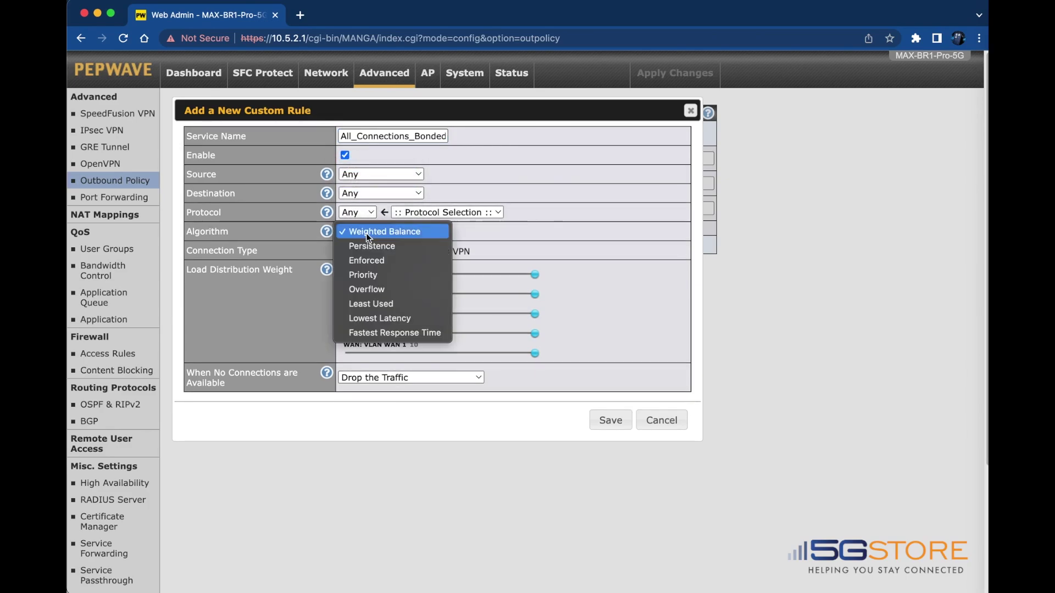
Set the rule to the Priority algorithm with SFC Protect: SFC at the top, and save it.
click(372, 274)
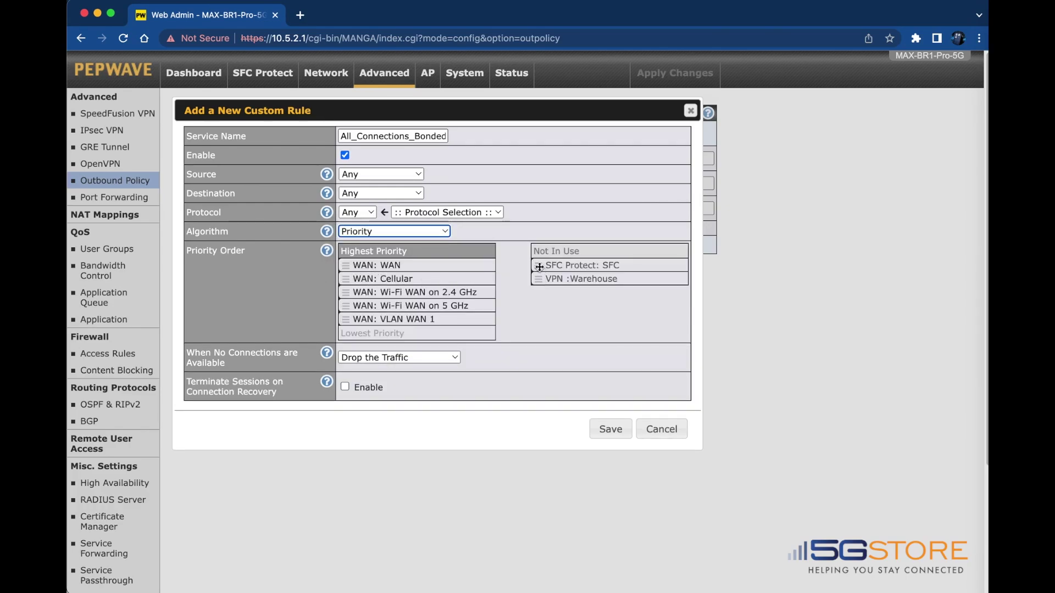
drag(539, 267, 344, 264)
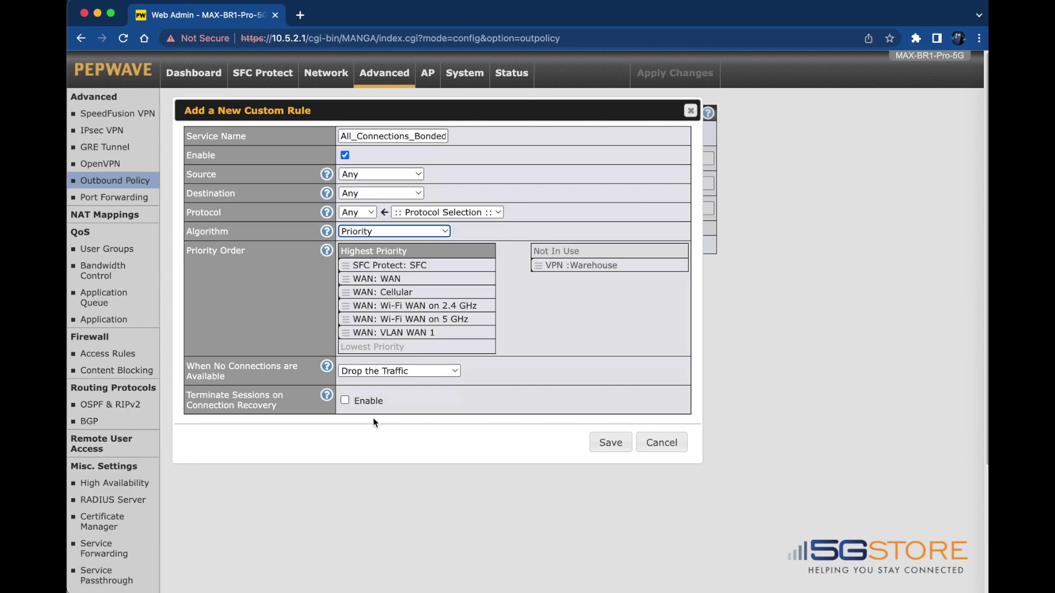
click(618, 446)
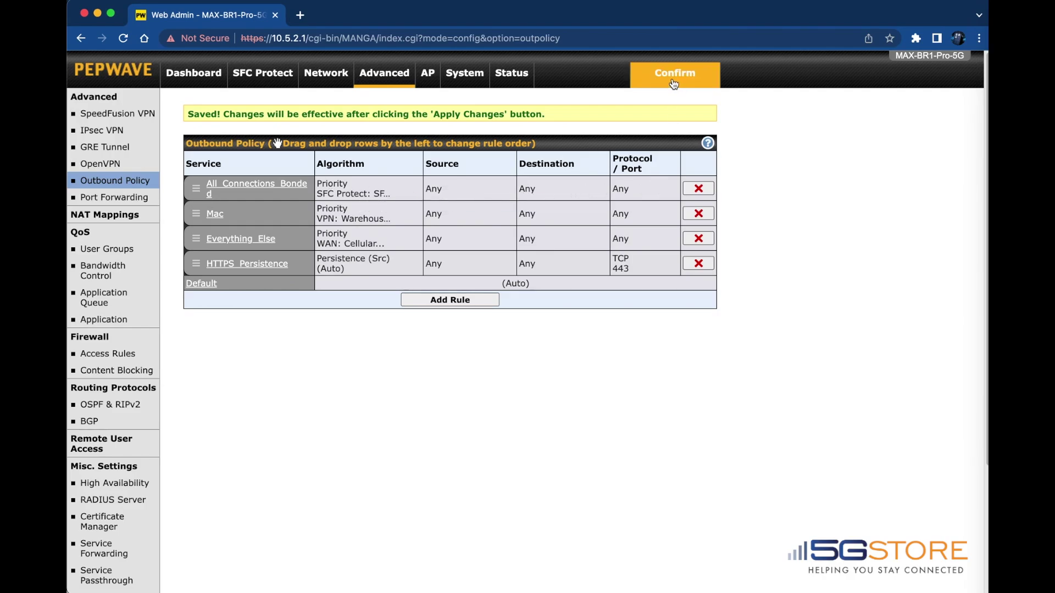
Apply the saved All_Connections_Bonded outbound policy to the router.
click(674, 80)
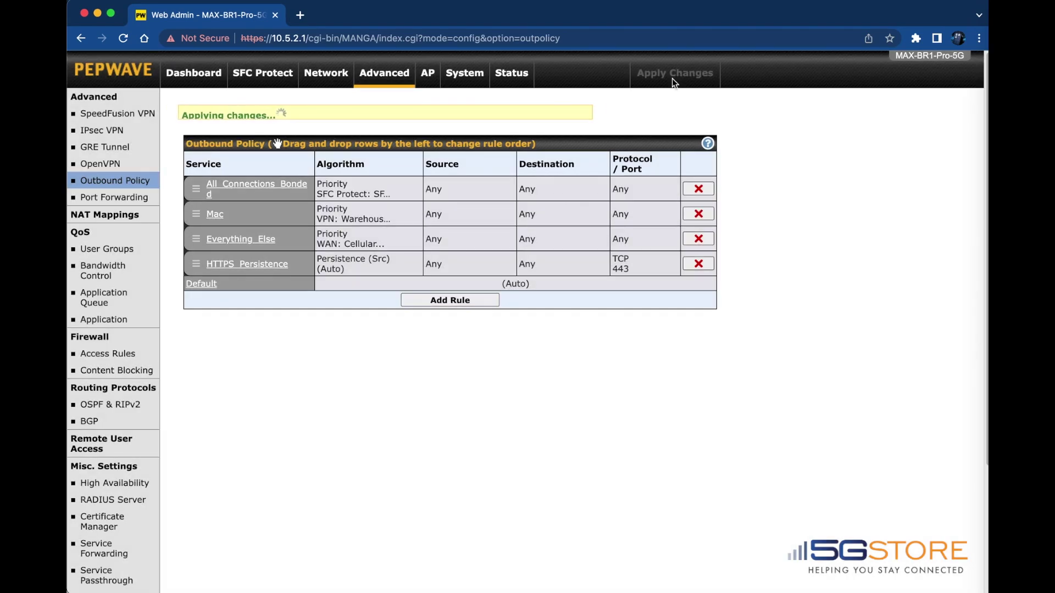